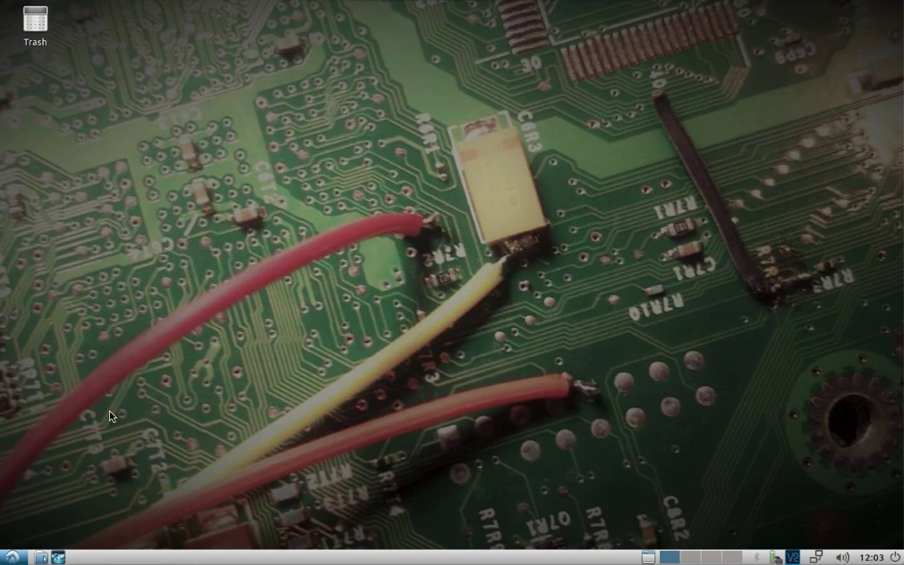
Launch SDRangel maximized and add sink device set T1 beside the HackRF receiver.
{"action": "key", "text": "super"}
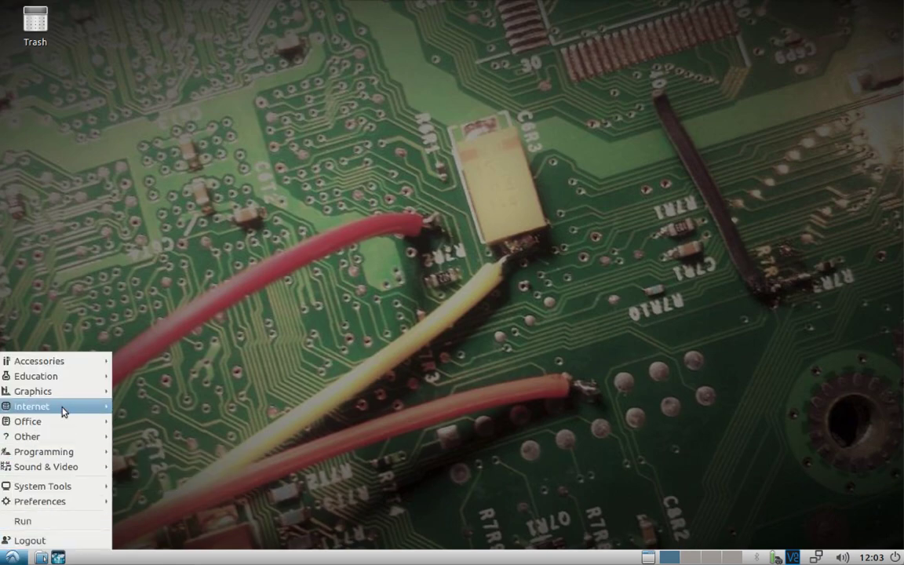
{"action": "mouse_move", "coordinate": [63, 412]}
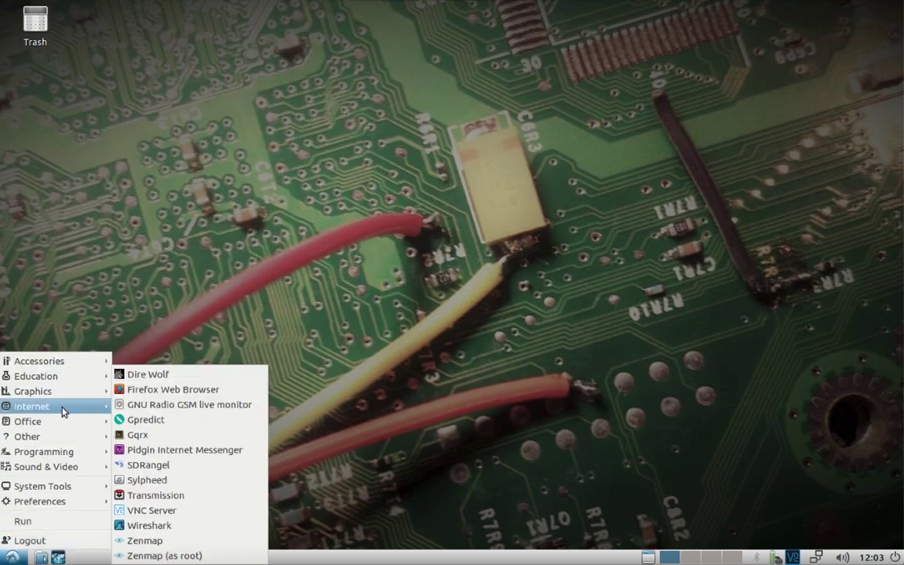
{"action": "left_click", "coordinate": [186, 467]}
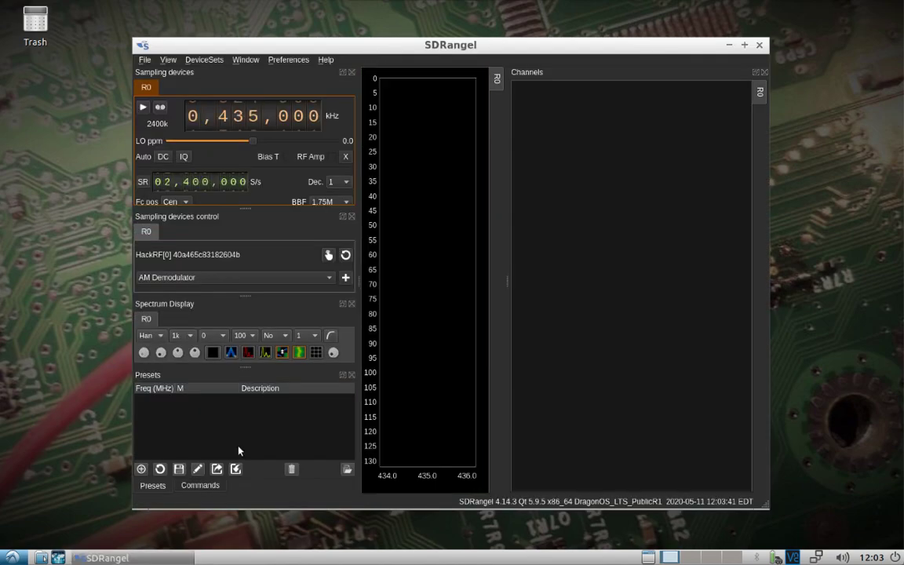
{"action": "double_click", "coordinate": [585, 47]}
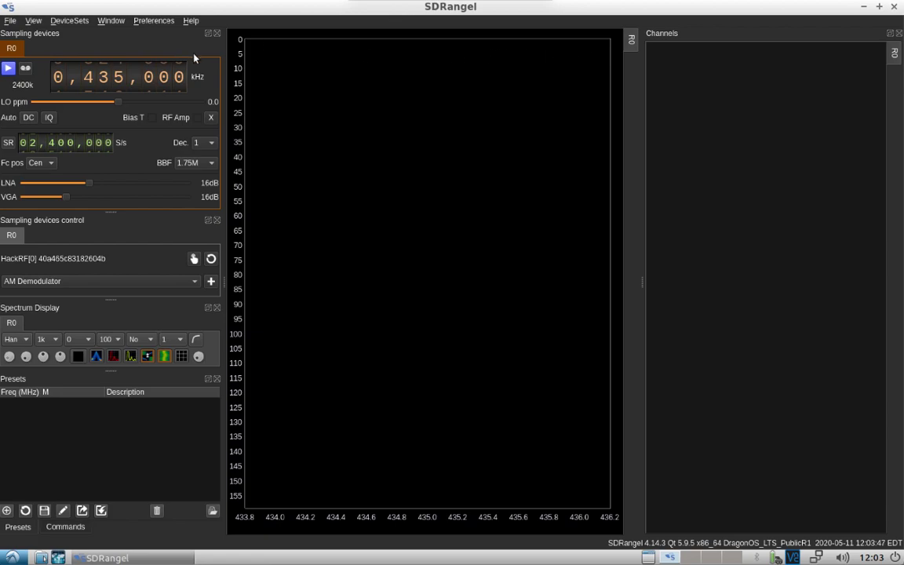
{"action": "left_click", "coordinate": [69, 20]}
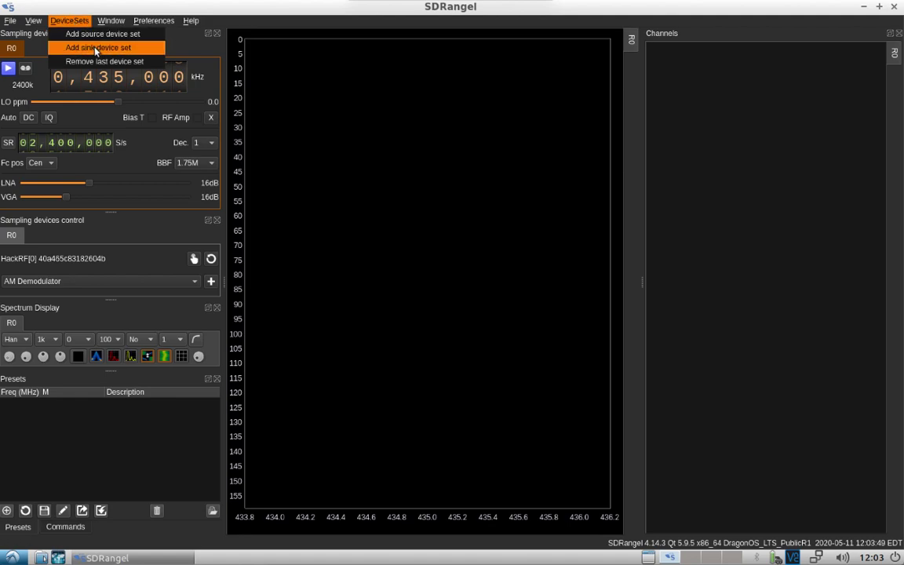
{"action": "left_click", "coordinate": [95, 49]}
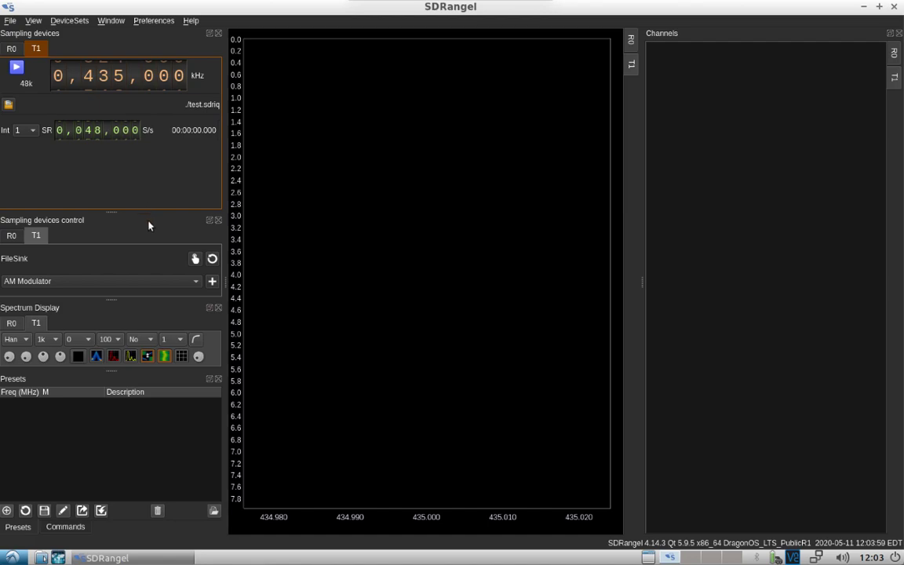
Switch the T1 transmit set's output device to HackRF[0].
{"action": "left_click", "coordinate": [196, 259]}
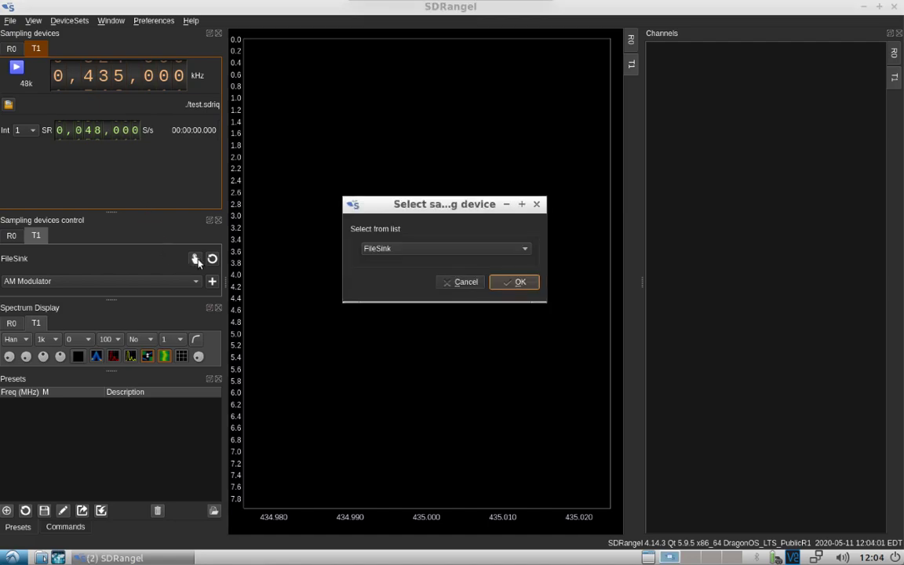
{"action": "left_click", "coordinate": [383, 251]}
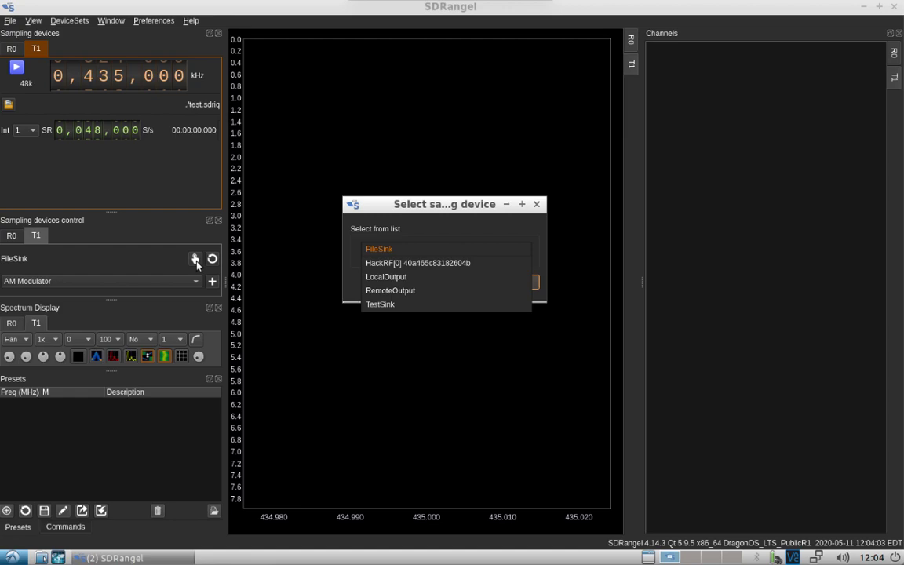
{"action": "left_click", "coordinate": [404, 264]}
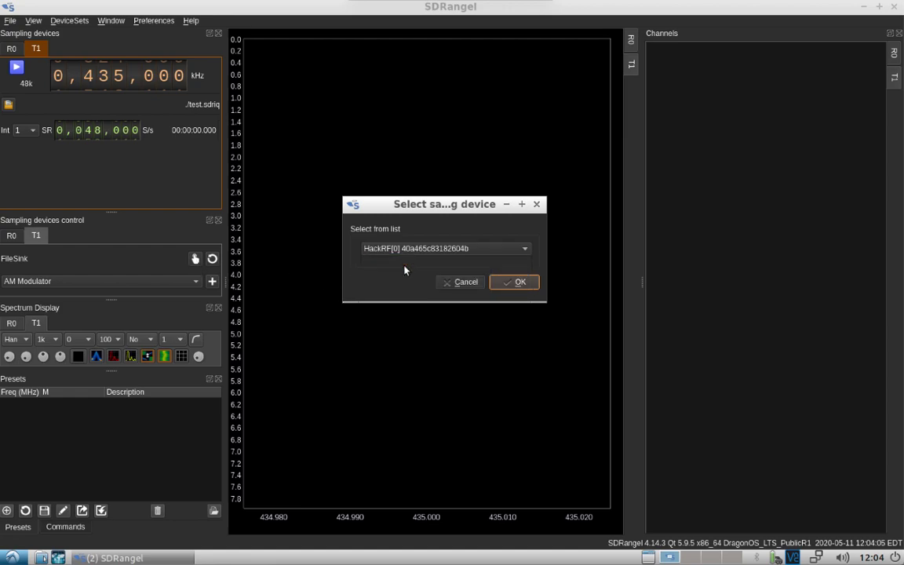
{"action": "left_click", "coordinate": [510, 283]}
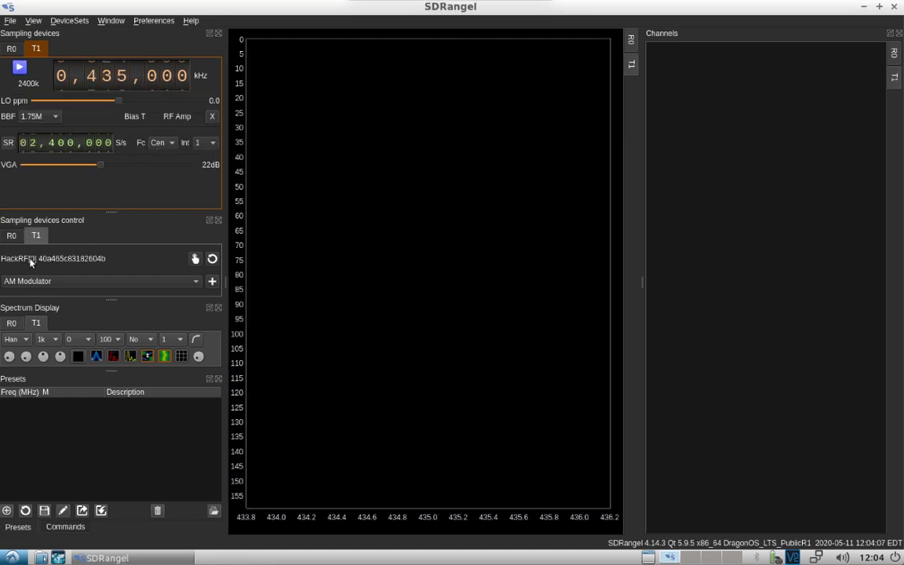
Add a WFM Modulator channel to the T1 transmit set.
{"action": "left_click", "coordinate": [198, 283]}
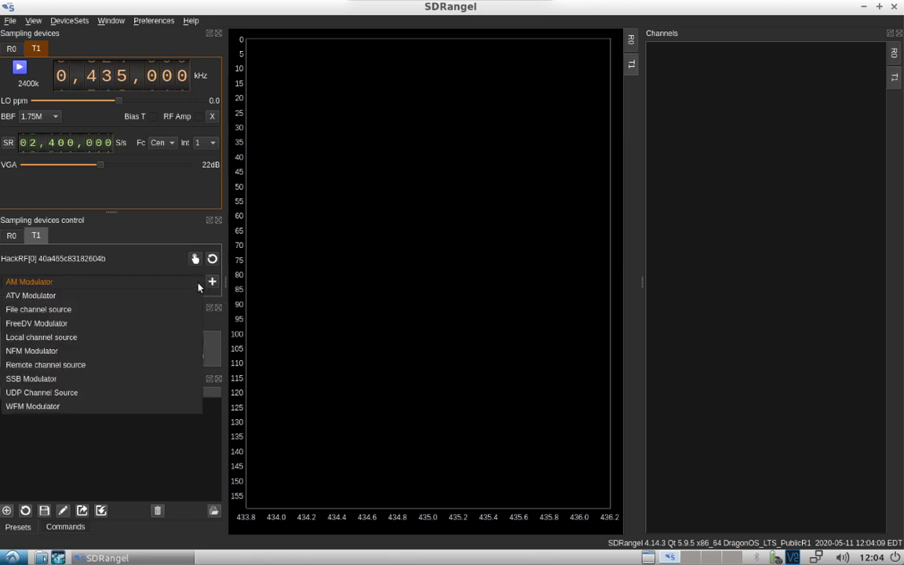
{"action": "left_click", "coordinate": [60, 408]}
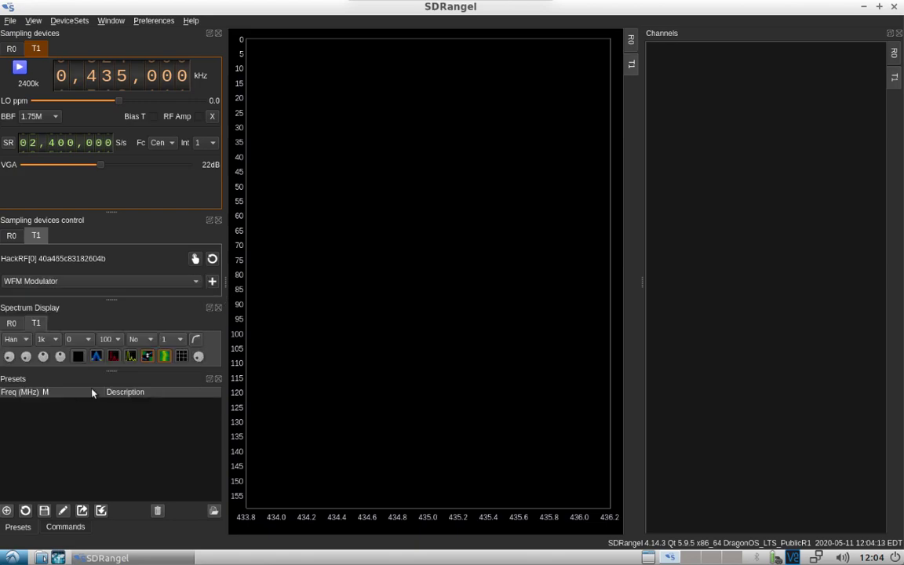
{"action": "left_click", "coordinate": [212, 280]}
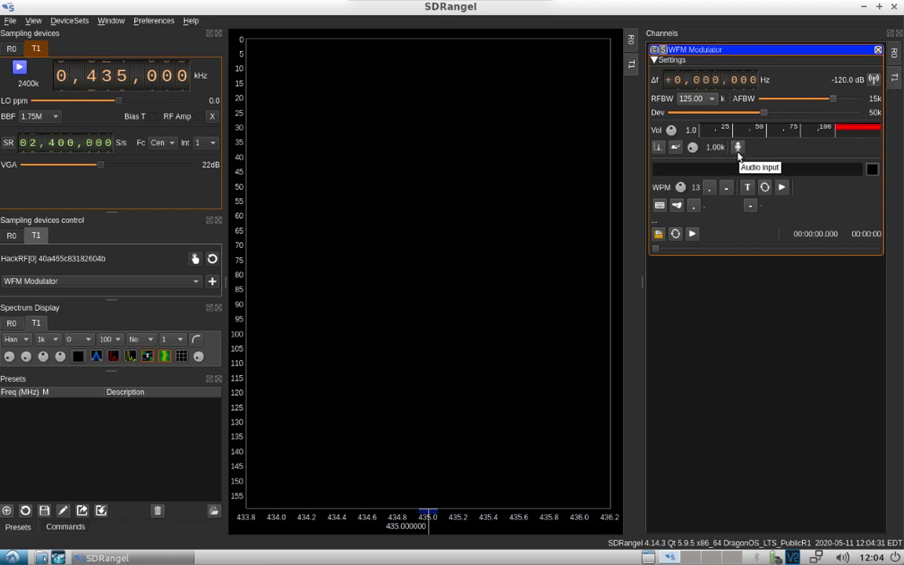
{"action": "right_click", "coordinate": [739, 149]}
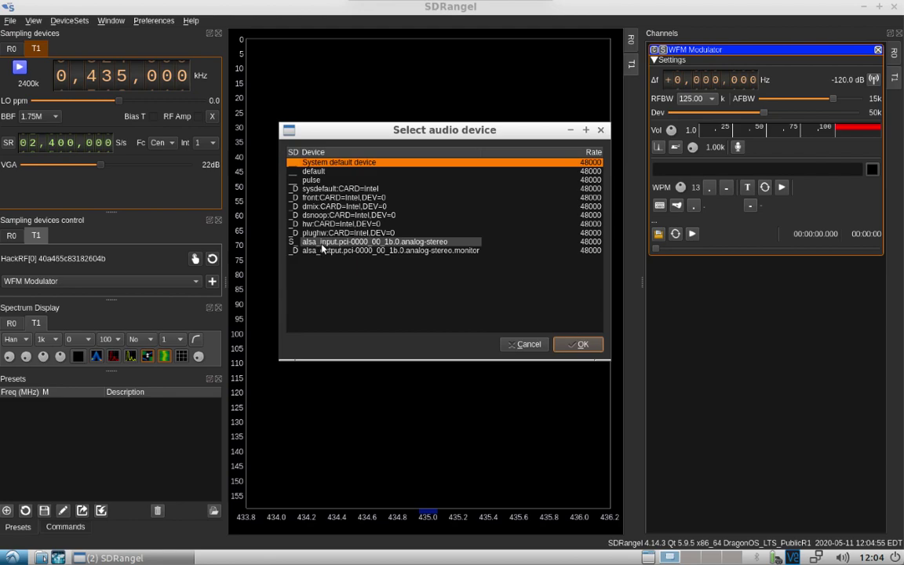
{"action": "left_click", "coordinate": [523, 345]}
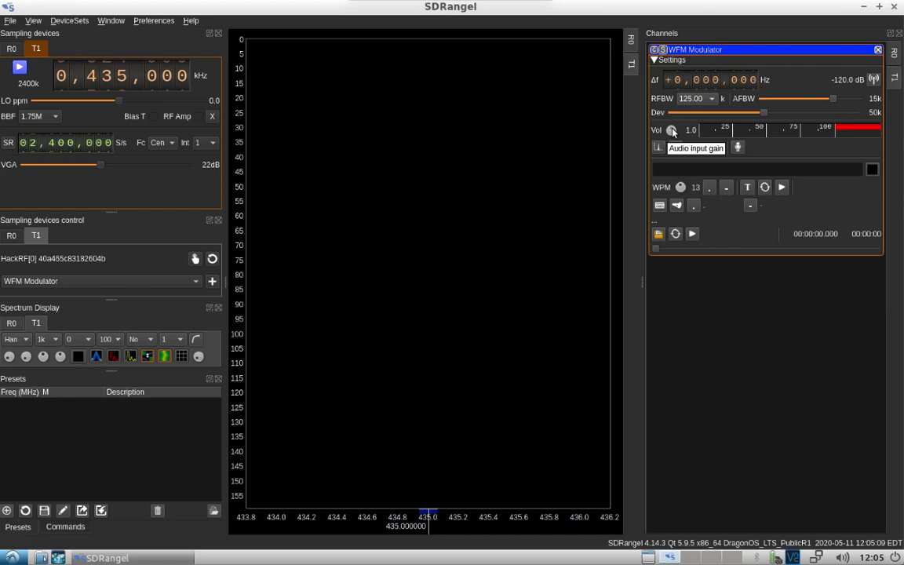
Raise the WFM Modulator audio input gain from 1.0 to 2.0, with the microphone input left off.
{"action": "left_click_drag", "start_coordinate": [672, 132], "coordinate": [673, 136]}
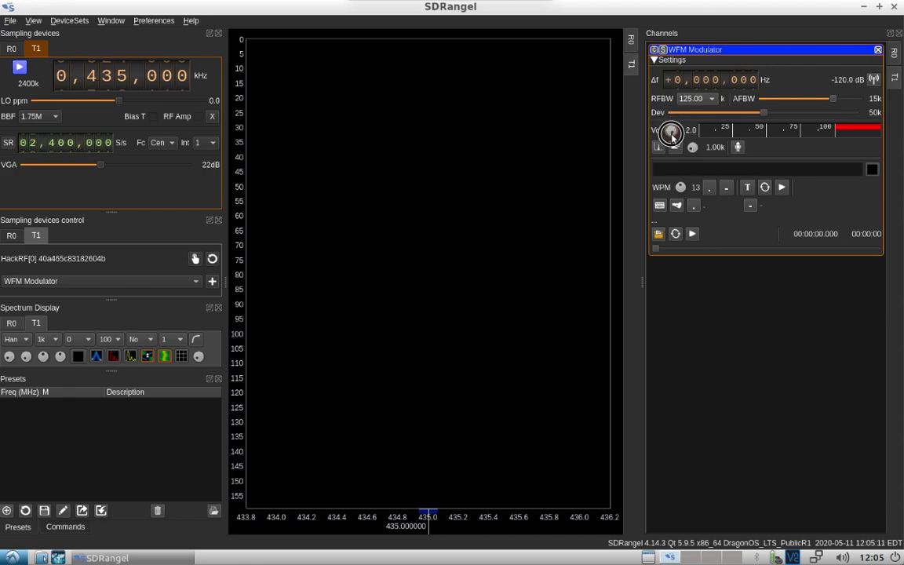
{"action": "left_click", "coordinate": [738, 148]}
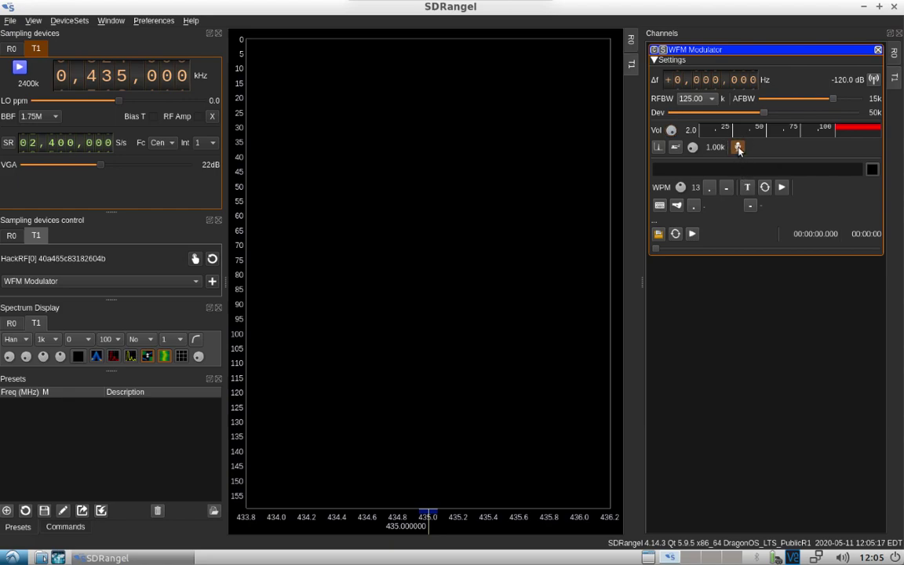
{"action": "left_click", "coordinate": [738, 148]}
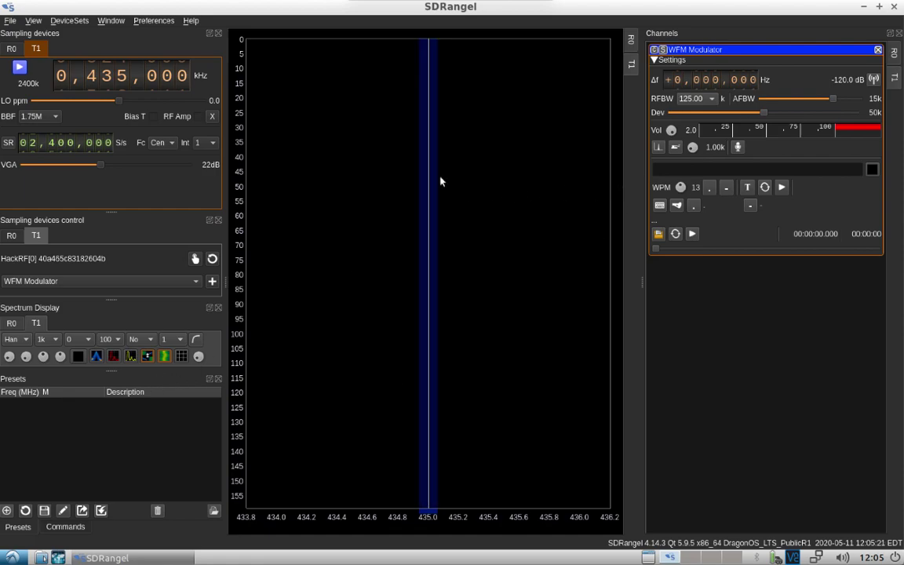
Launch Gqrx from the applications menu.
{"action": "left_click", "coordinate": [11, 558]}
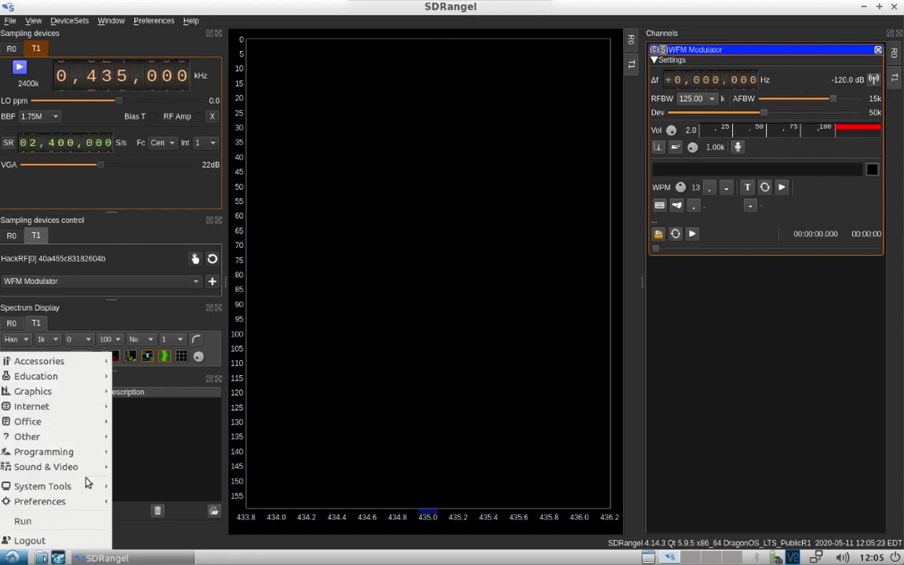
{"action": "mouse_move", "coordinate": [59, 405]}
{"action": "left_click", "coordinate": [168, 440]}
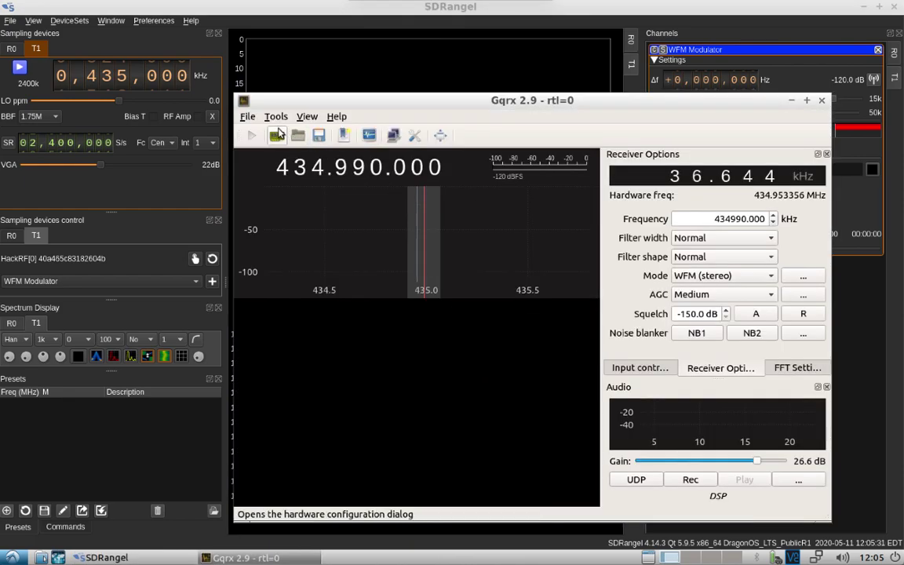
Accept the Realtek RTL2838UHID as Gqrx's input device and review the input controls.
{"action": "left_click", "coordinate": [276, 137]}
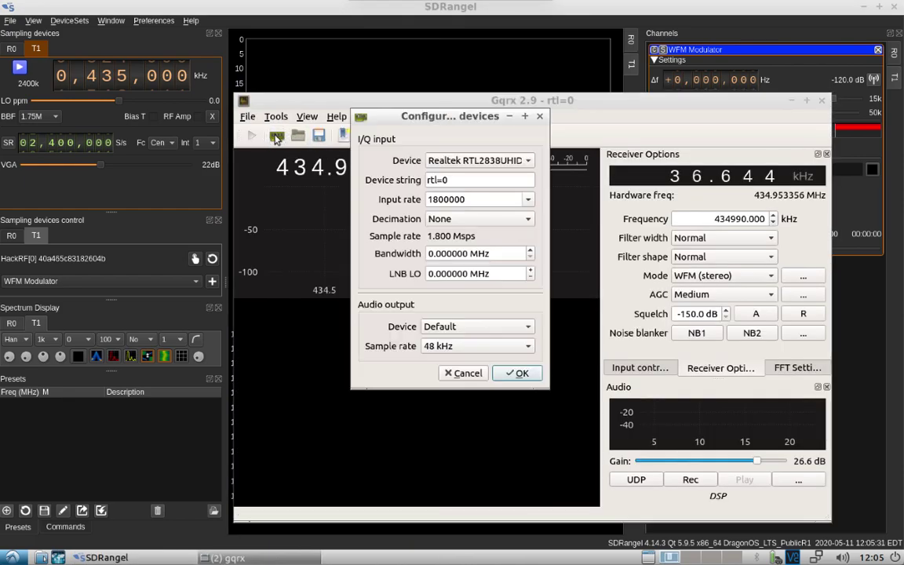
{"action": "left_click", "coordinate": [487, 160]}
{"action": "left_click", "coordinate": [486, 161]}
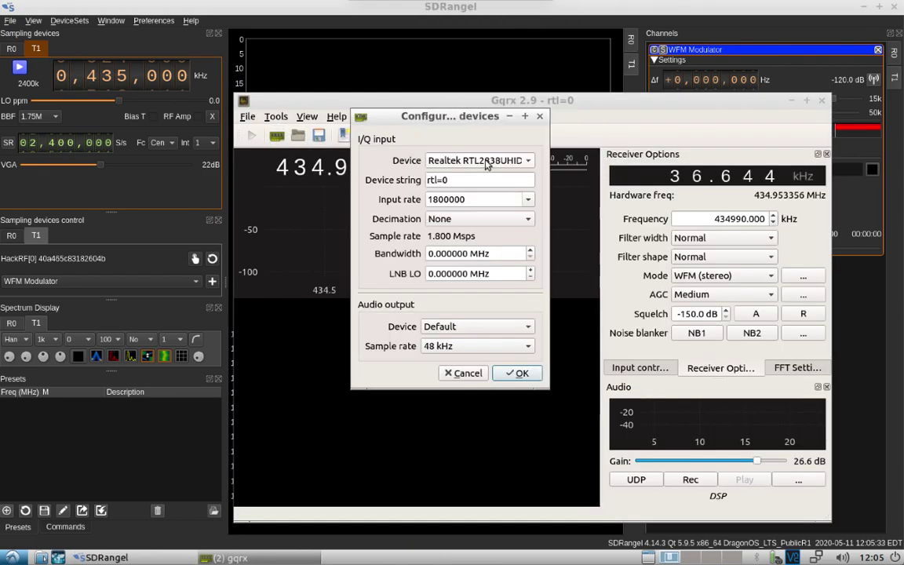
{"action": "left_click", "coordinate": [522, 374]}
{"action": "left_click", "coordinate": [651, 369]}
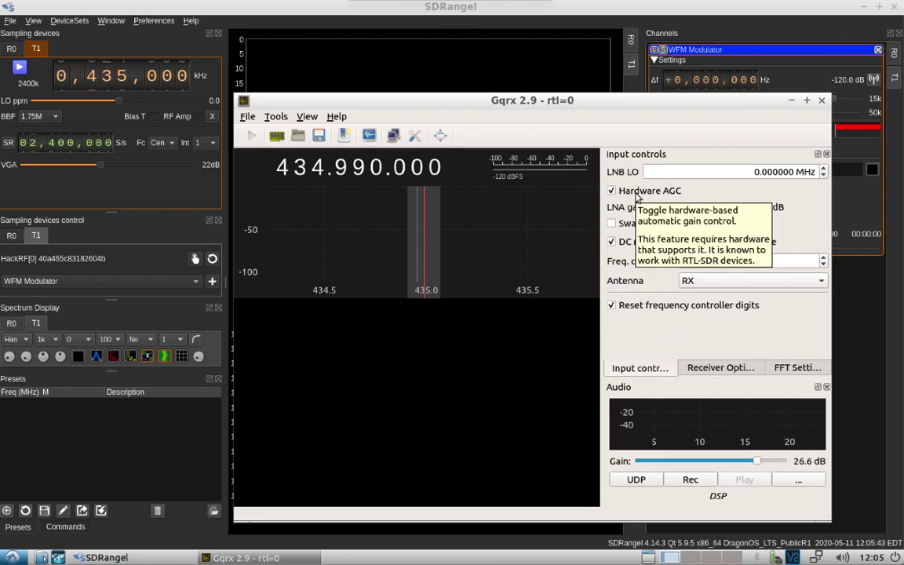
{"action": "left_click", "coordinate": [721, 367]}
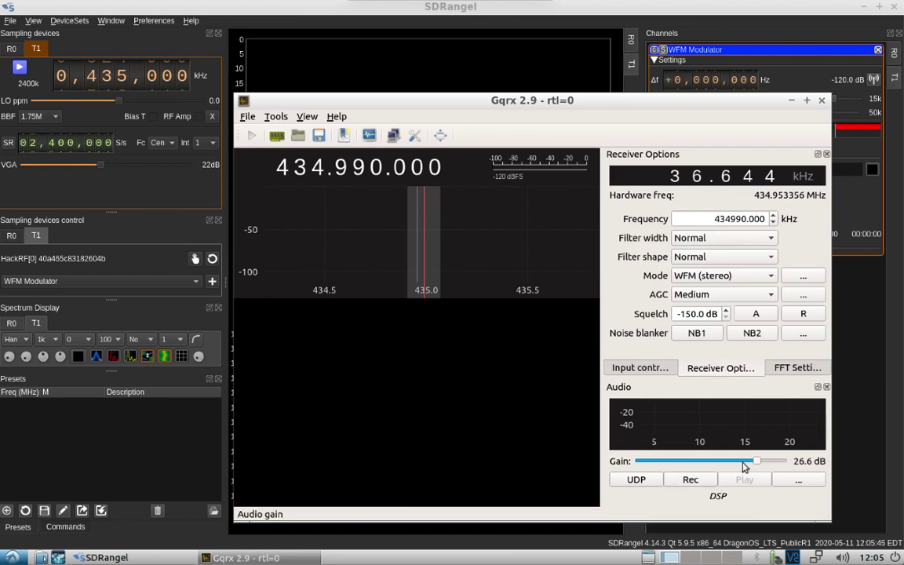
Start Gqrx receiving at 434.990 MHz and lower the audio gain to about -7.7 dB.
{"action": "left_click_drag", "start_coordinate": [653, 292], "coordinate": [670, 265]}
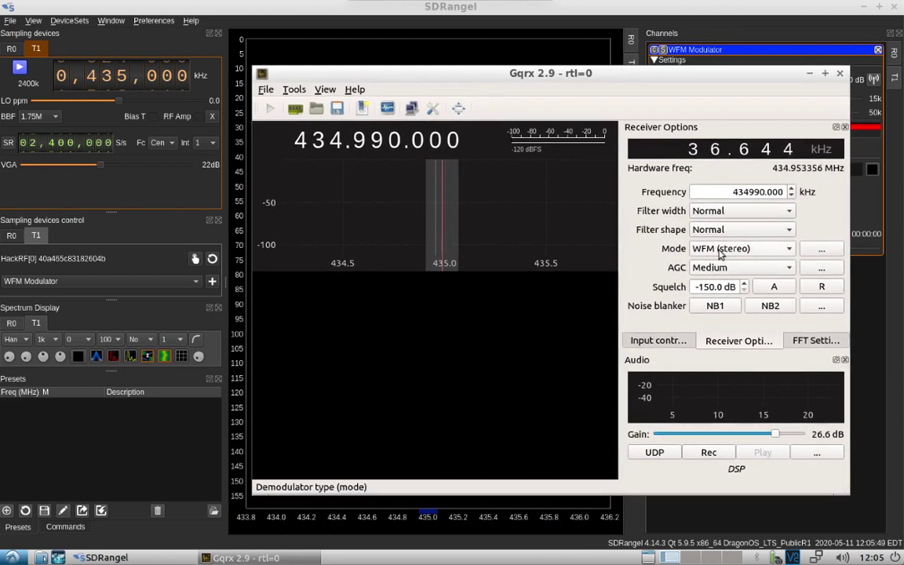
{"action": "left_click", "coordinate": [270, 108]}
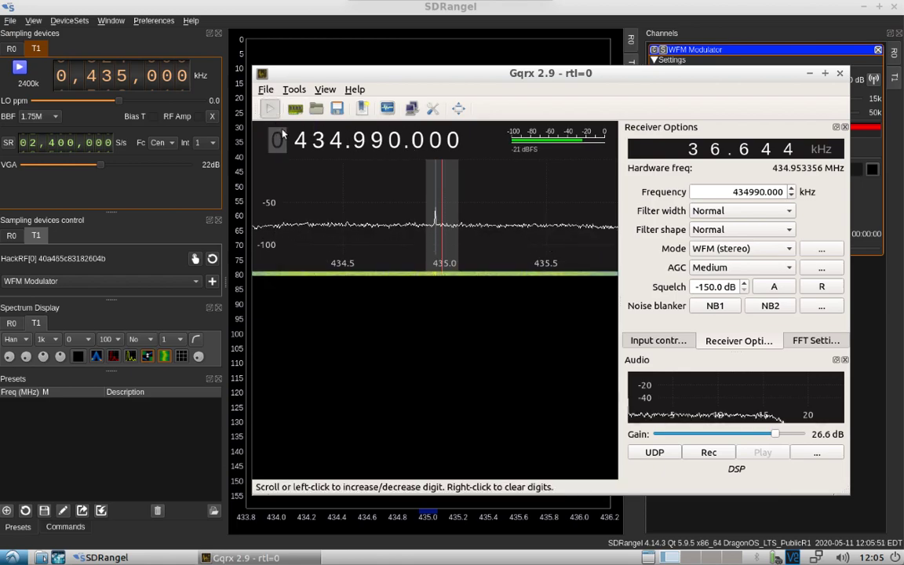
{"action": "left_click_drag", "start_coordinate": [774, 434], "coordinate": [739, 433]}
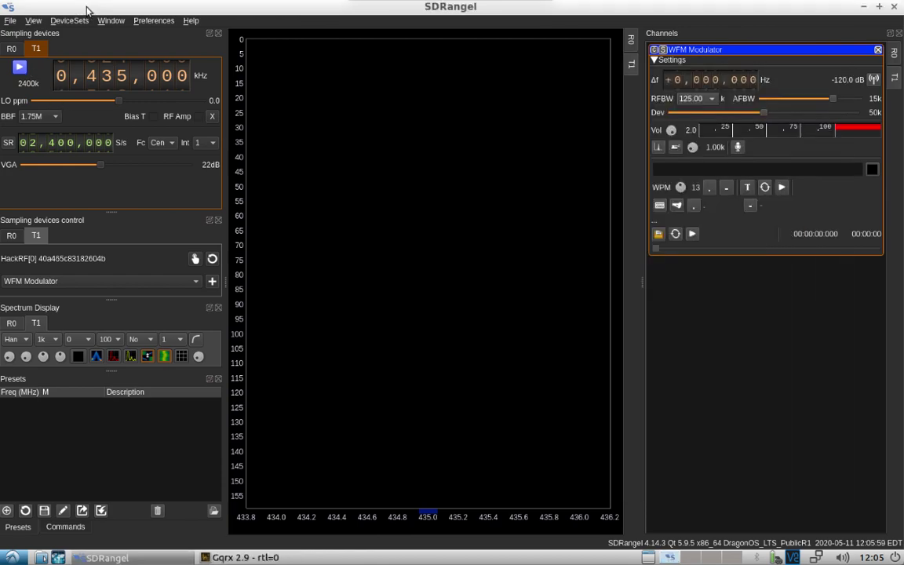
Start the HackRF transmitting at 435 MHz and tune Gqrx onto its carrier near 435.0 MHz.
{"action": "left_click", "coordinate": [75, 10]}
{"action": "left_click", "coordinate": [19, 68]}
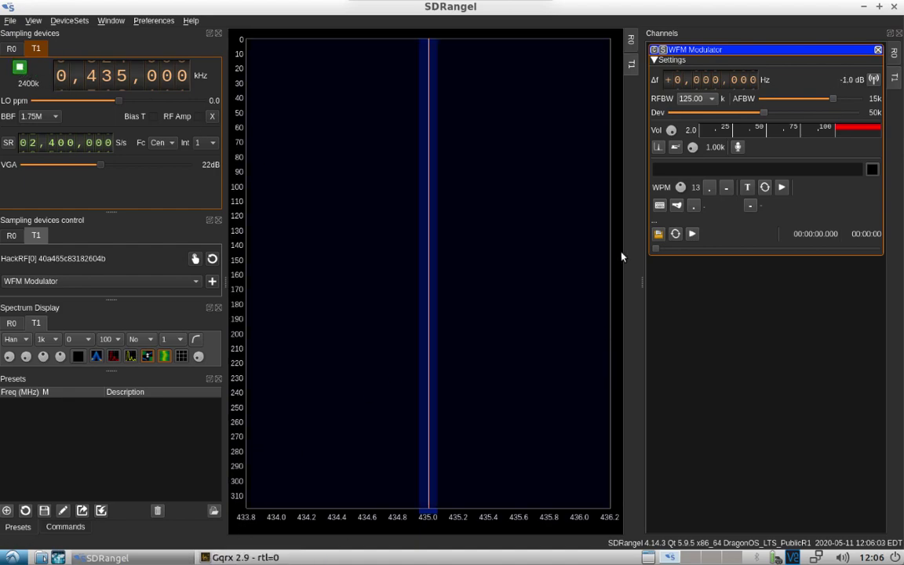
{"action": "left_click", "coordinate": [270, 558]}
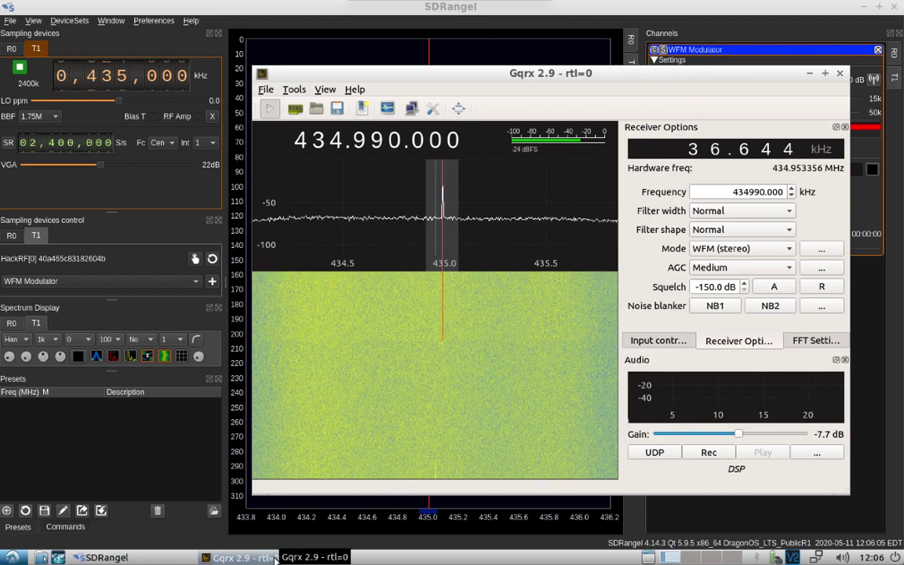
{"action": "left_click", "coordinate": [429, 201]}
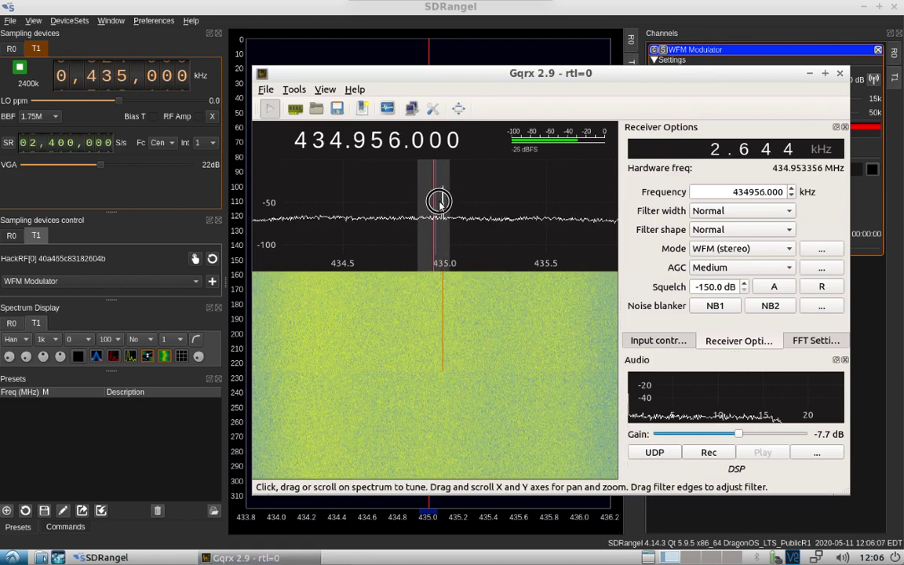
{"action": "scroll", "coordinate": [441, 203], "scroll_direction": "up", "scroll_amount": 5}
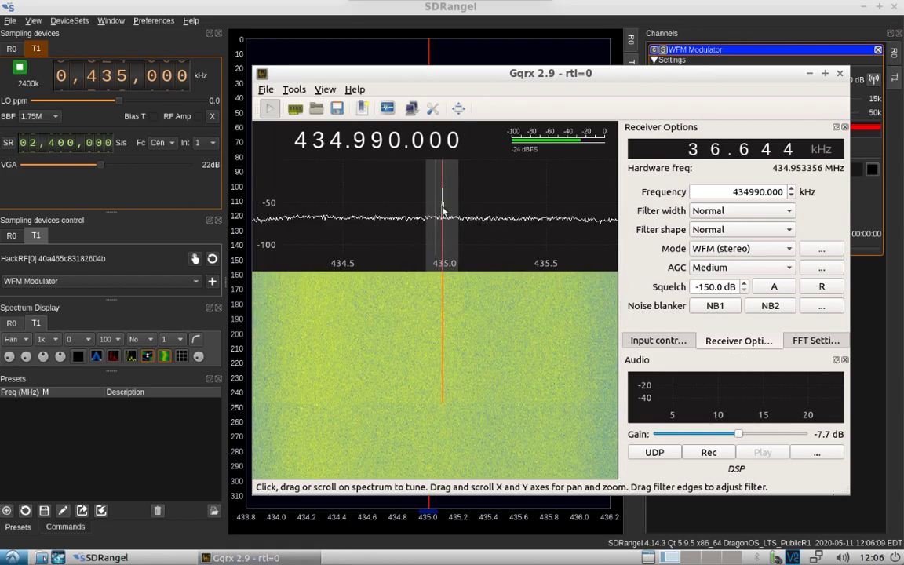
Hide Gqrx and switch on microphone audio input in SDRangel's WFM Modulator.
{"action": "key", "text": "alt+F9"}
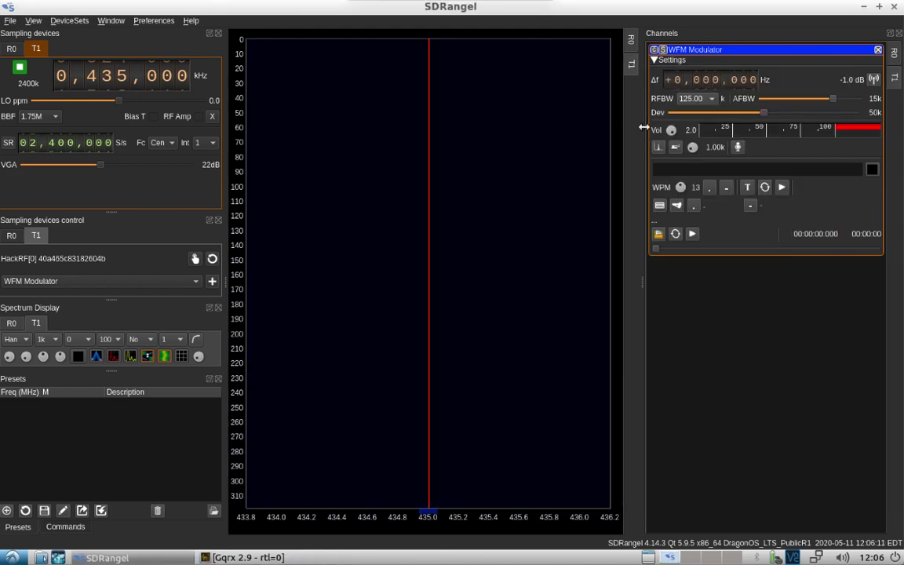
{"action": "left_click", "coordinate": [738, 148]}
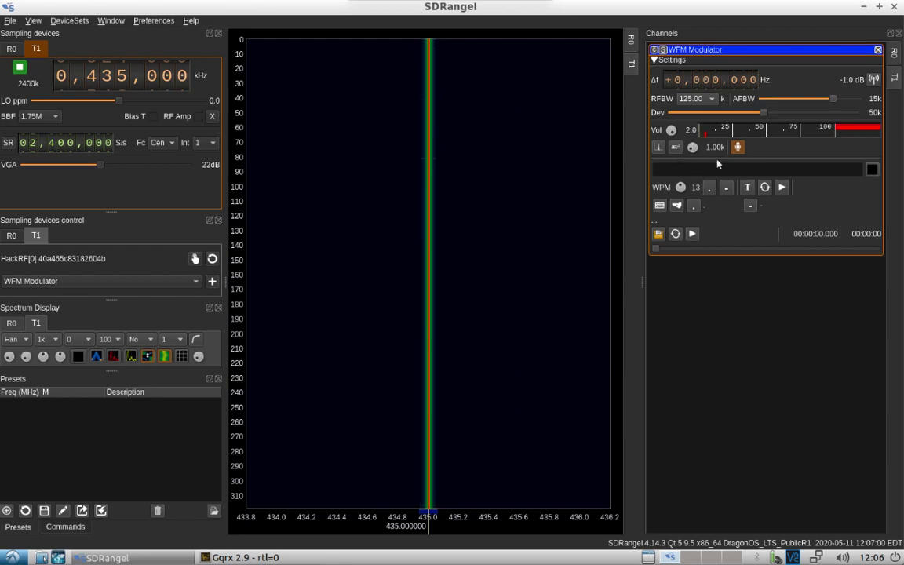
Listen in Gqrx at 23.8 dB then -11.9 dB audio gain, stop receiving, and minimize Gqrx.
{"action": "left_click", "coordinate": [245, 557]}
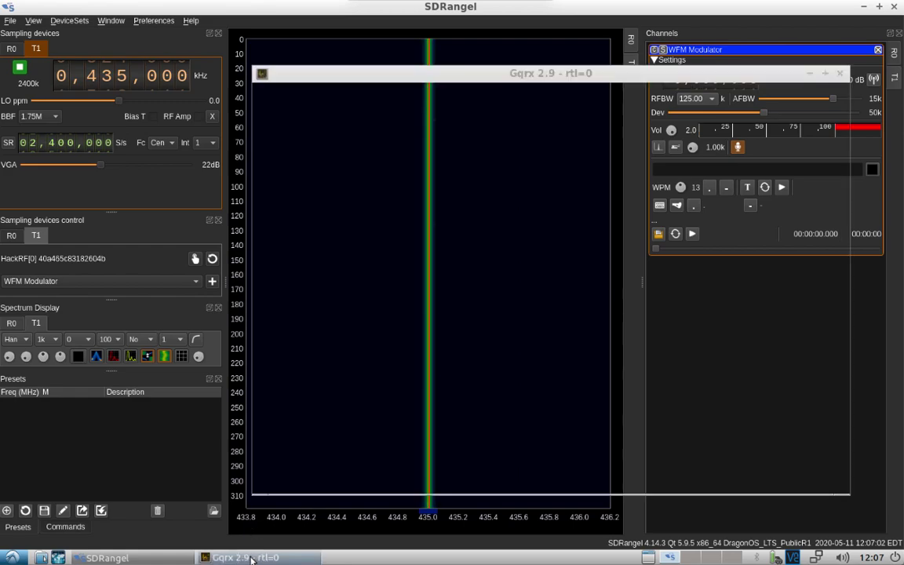
{"action": "left_click_drag", "start_coordinate": [740, 438], "coordinate": [773, 439]}
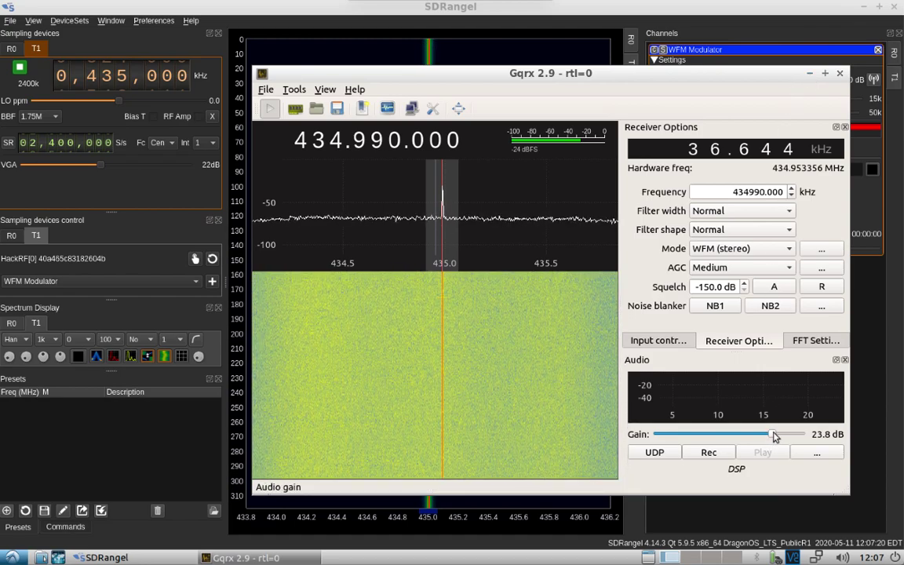
{"action": "left_click", "coordinate": [732, 432]}
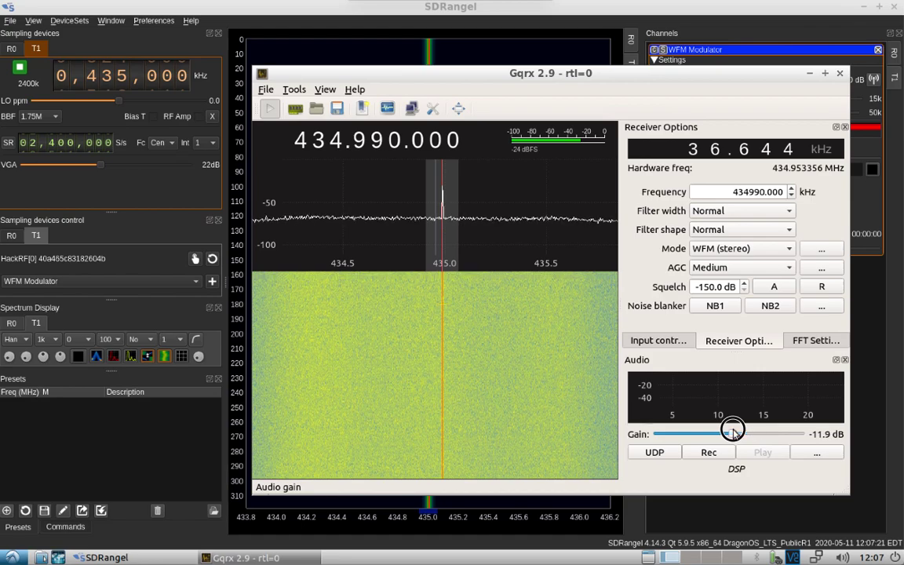
{"action": "left_click", "coordinate": [269, 109]}
{"action": "left_click", "coordinate": [809, 73]}
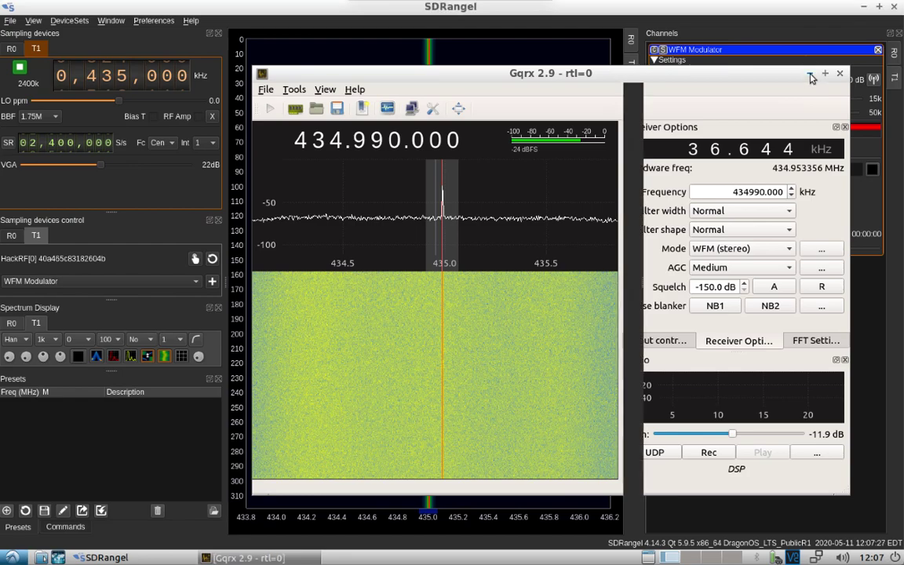